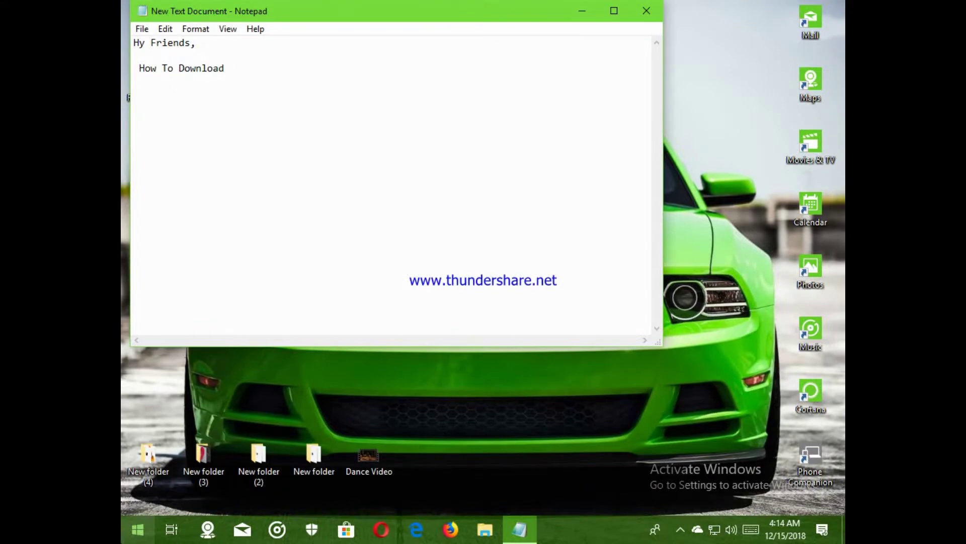
# Complete the note's title line so it reads "How To Download IDM Sutup And crack It To !"
pyautogui.write('M Sup')
pyautogui.press('BackSpace')
pyautogui.write('tup And crack ')
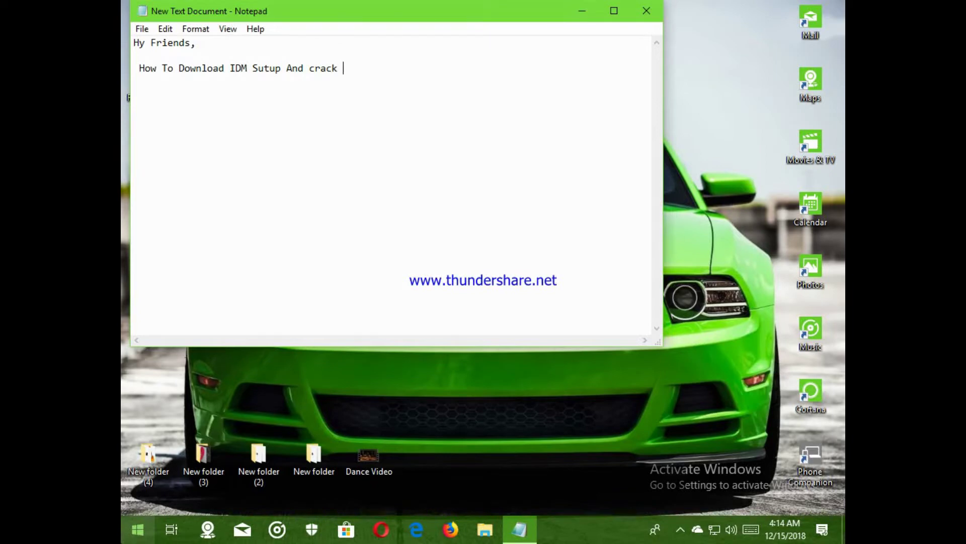
pyautogui.write('I')
pyautogui.write('t To ')
pyautogui.write('!   ')
# Add the line "1st O[en Your Google Page And Follow Me !" below the title line of the note
pyautogui.write('1st ')
pyautogui.write('O')
pyautogui.write('[en ')
pyautogui.write('Your')
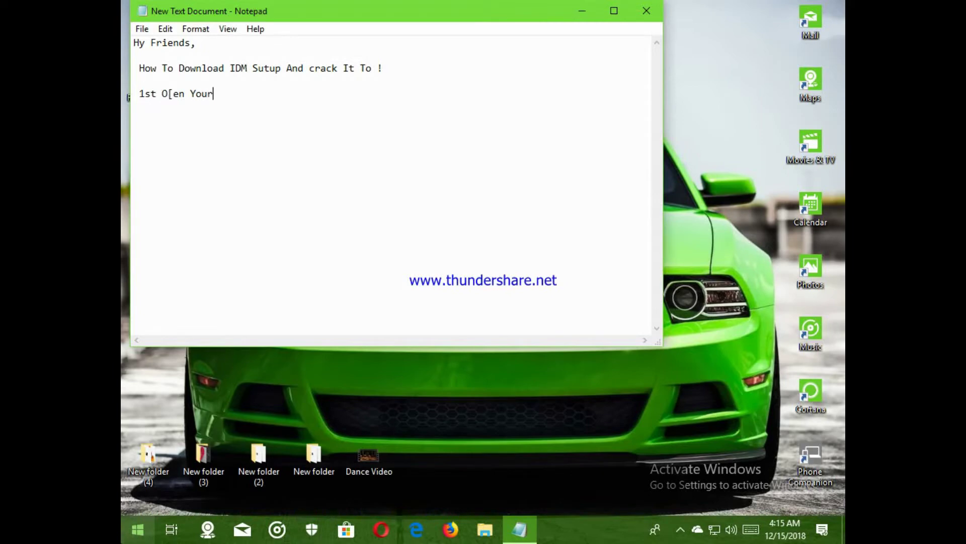
pyautogui.write(' Google Page aaa')
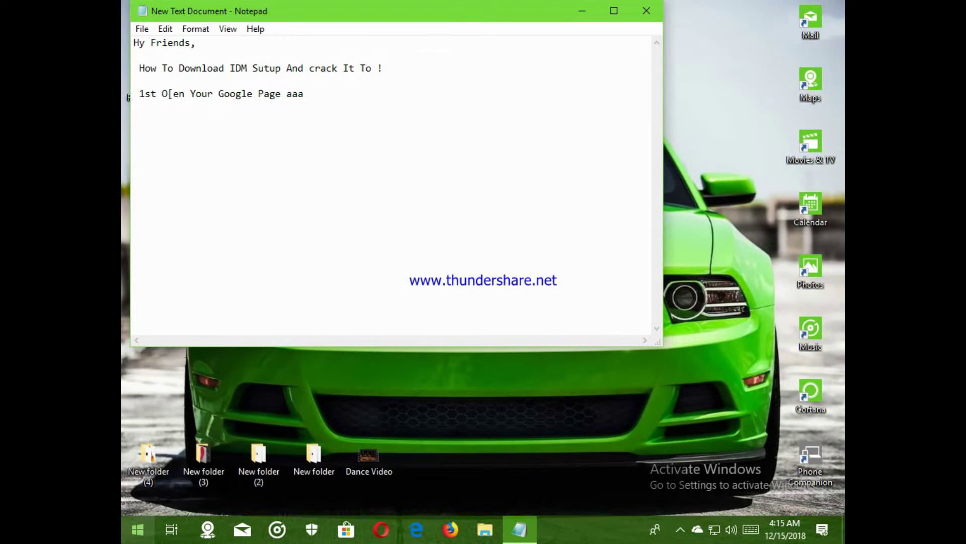
pyautogui.press('BackSpace')
pyautogui.press('BackSpace')
pyautogui.write('And Follow Me')
pyautogui.press('Return')
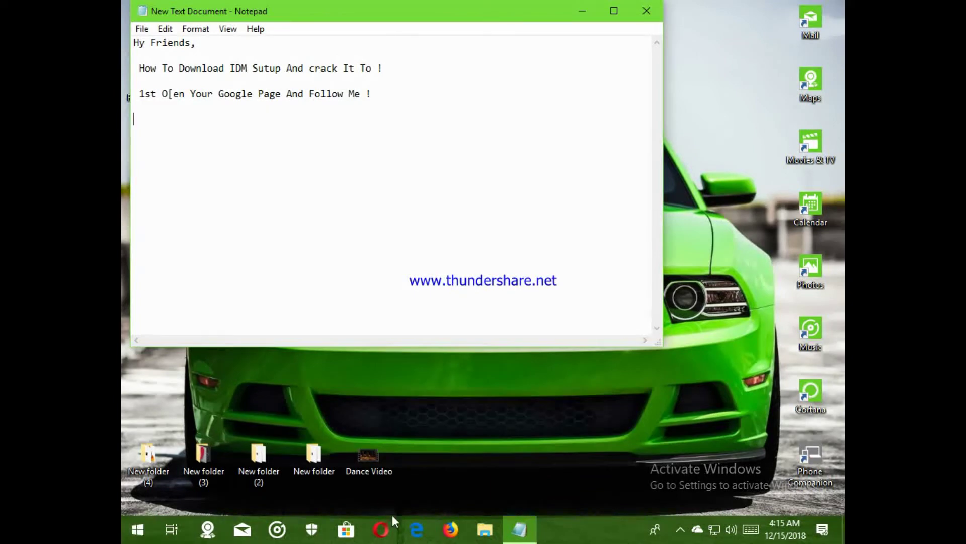
pyautogui.click(386, 526)
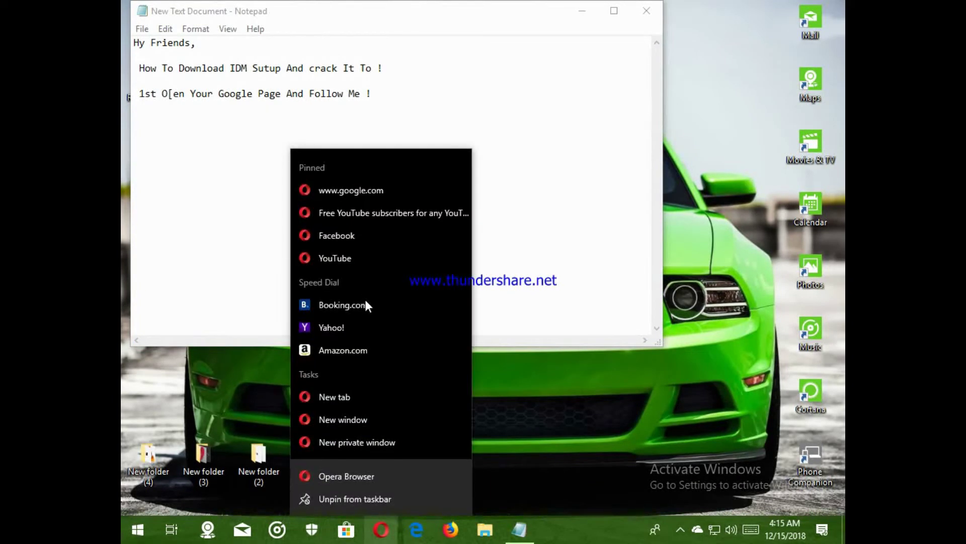
pyautogui.click(353, 201)
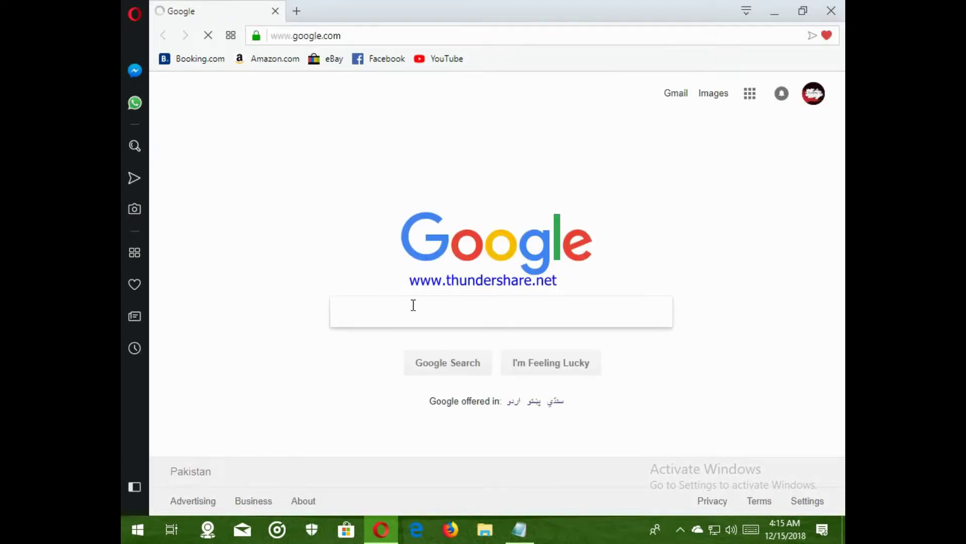
pyautogui.click(413, 305)
pyautogui.doubleClick(376, 6)
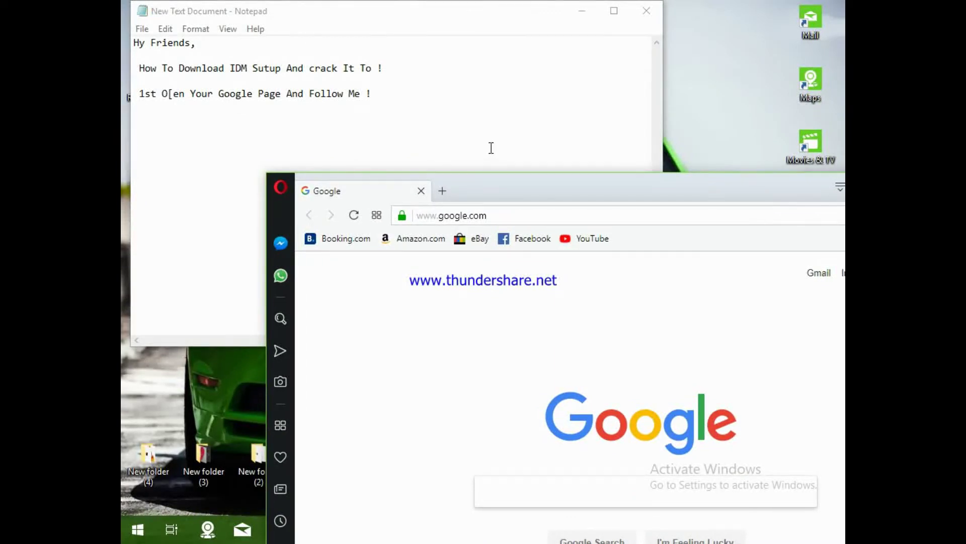
# Add the line "Now Type IDM Crack" to the Notepad document
pyautogui.click(334, 133)
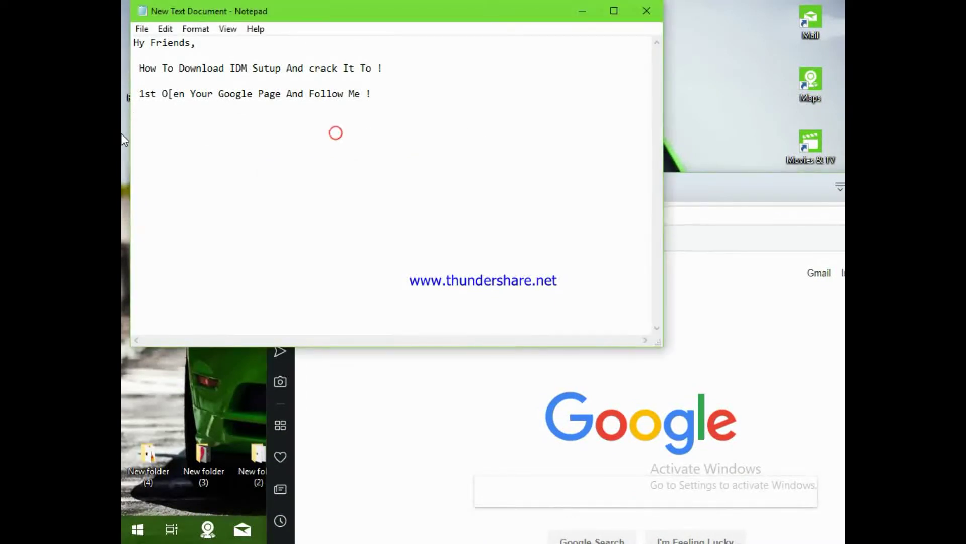
pyautogui.write('Now Type ID')
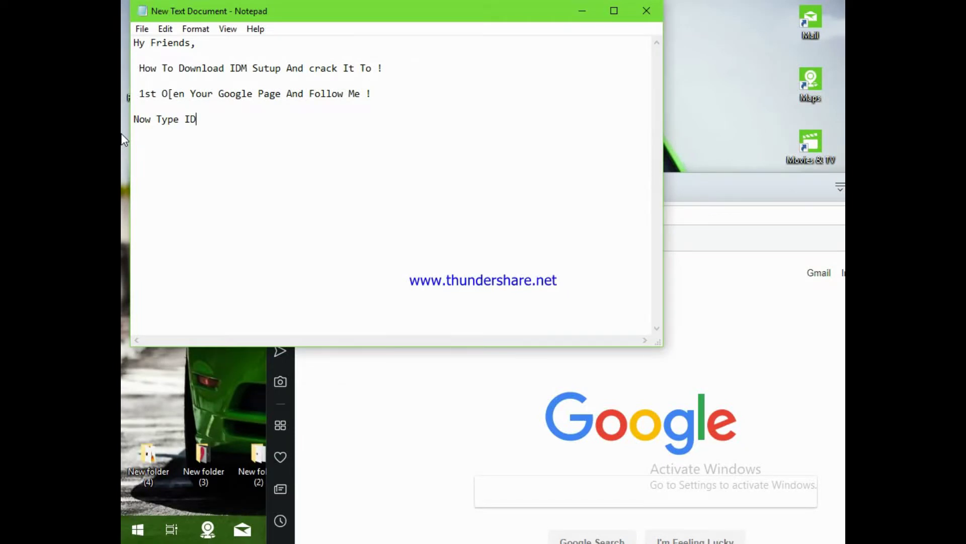
pyautogui.write('M Crack')
# Bring the Opera window up into full view and search Google for "IDM Crack"
pyautogui.click(693, 200)
pyautogui.moveTo(532, 180); pyautogui.dragTo(474, 30)
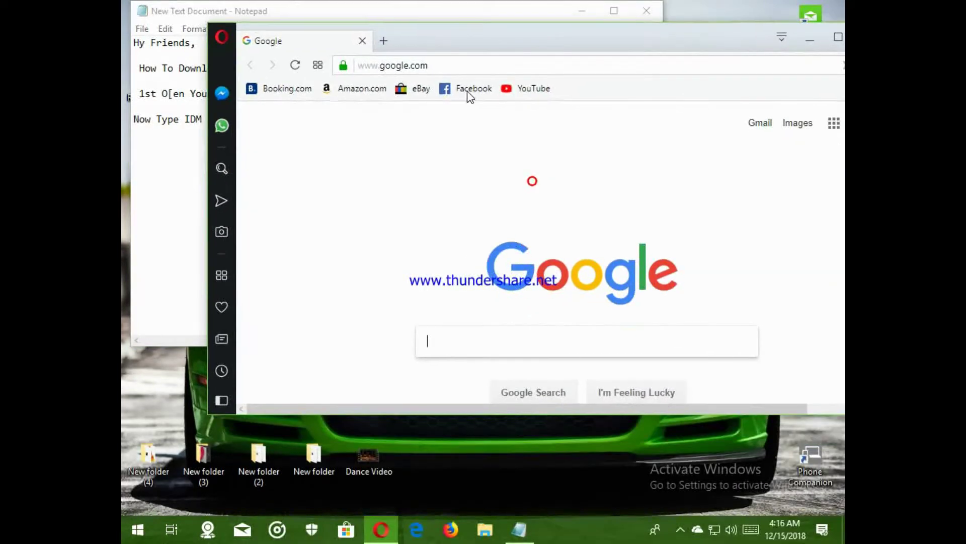
pyautogui.click(469, 346)
pyautogui.scroll(-2, 479, 344)
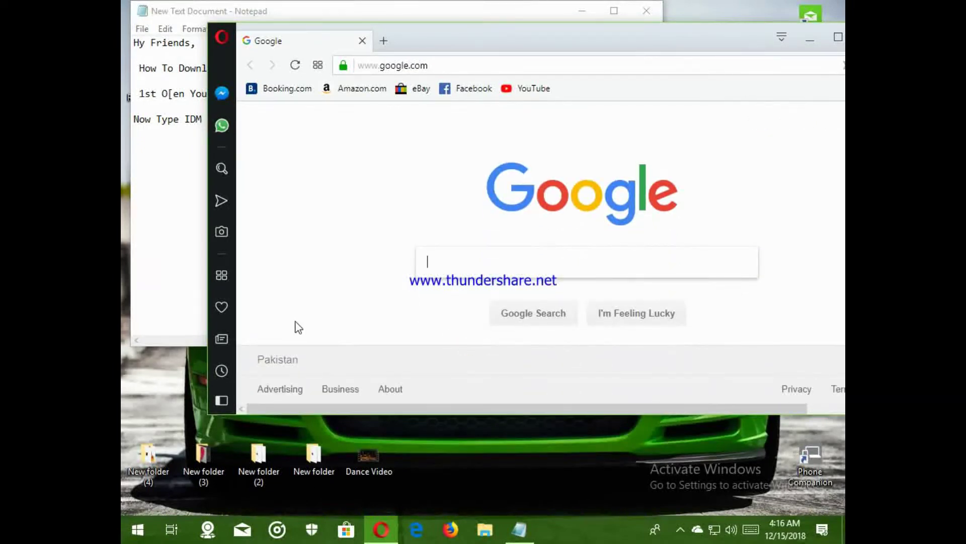
pyautogui.write('IDM ')
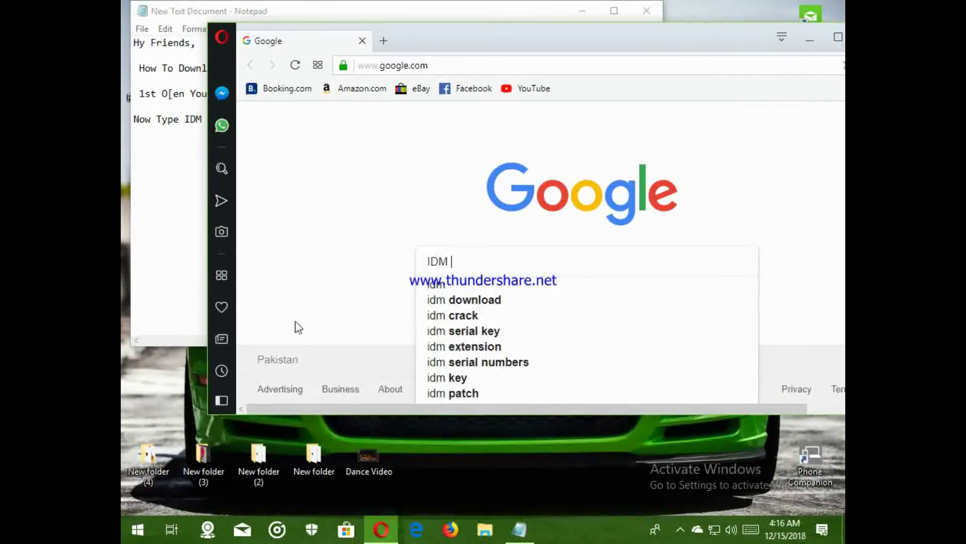
pyautogui.write('Crack')
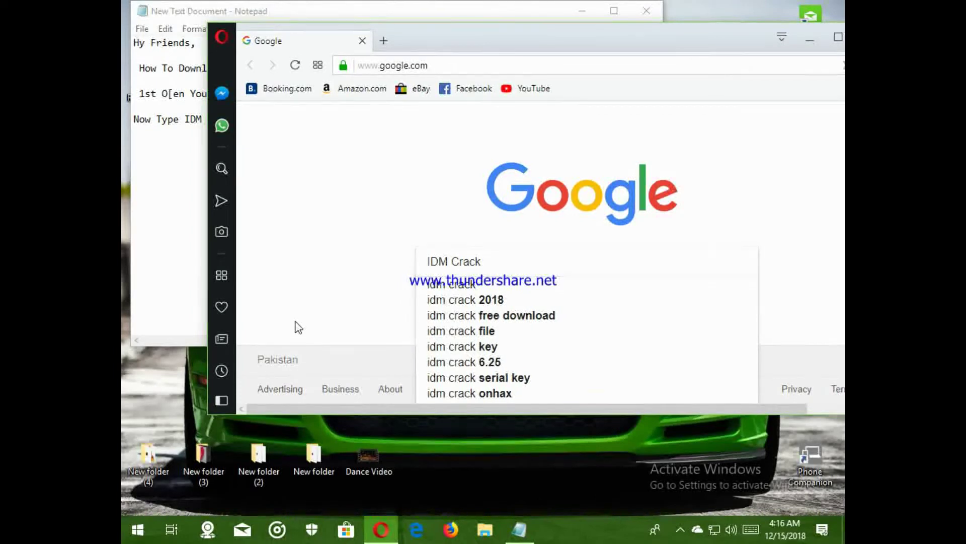
pyautogui.press('Return')
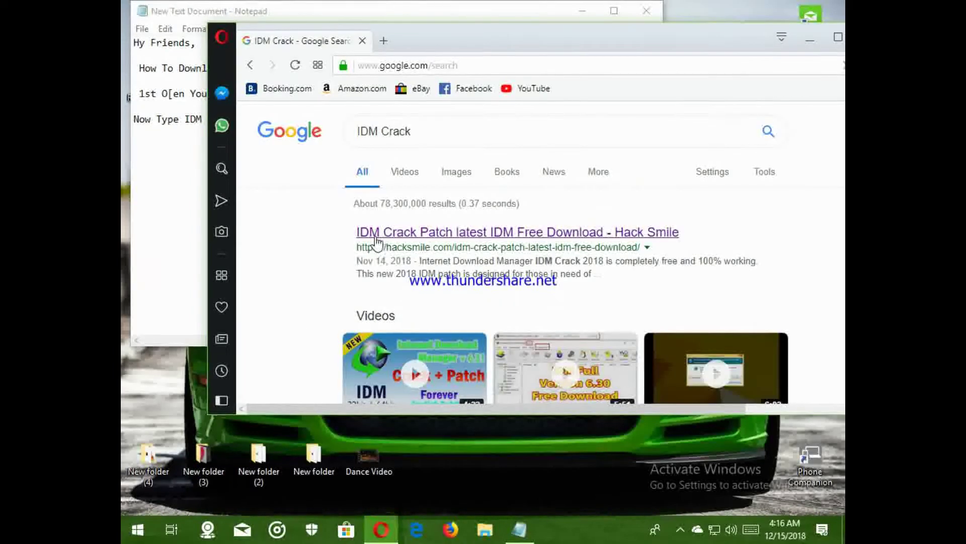
# Open the Hack Smile search result and go to its "Download IDM CRACK" section
pyautogui.click(506, 235)
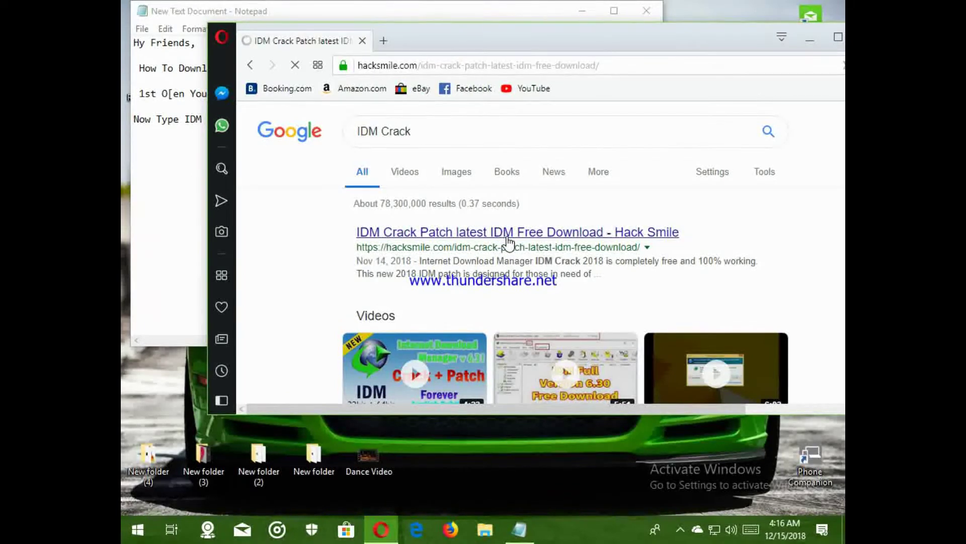
pyautogui.scroll(-10, 485, 254)
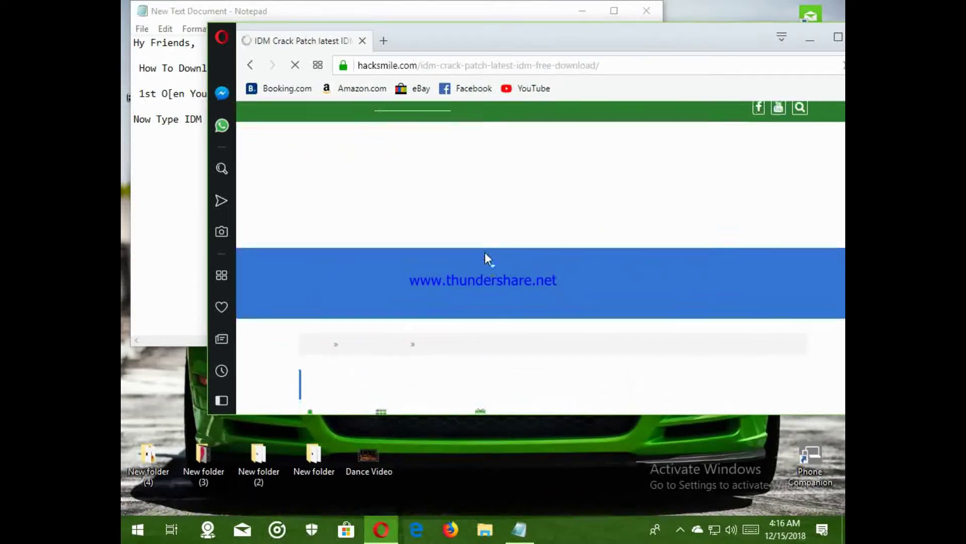
pyautogui.scroll(-10, 486, 256)
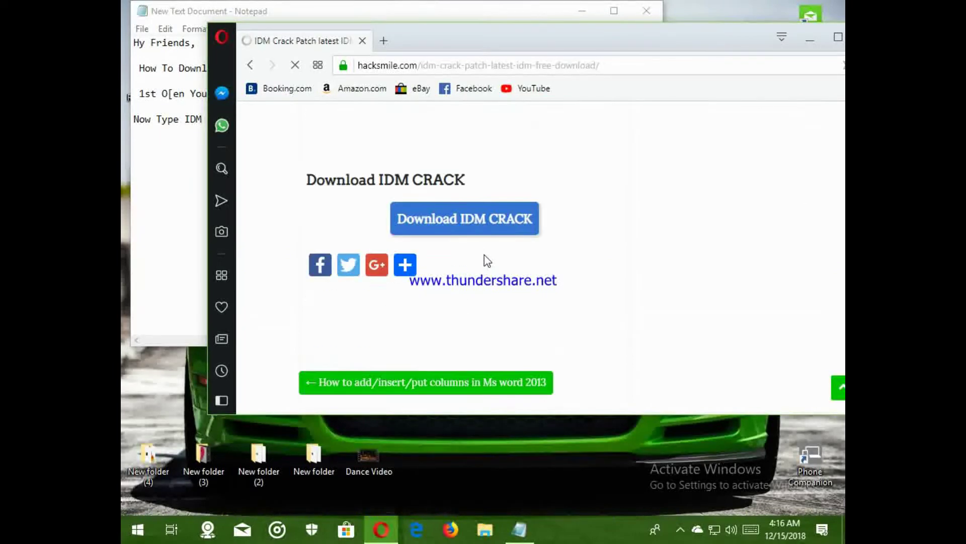
# Add the line "Now Download It ," to the Notepad document, leaving a blank line above it
pyautogui.click(159, 196)
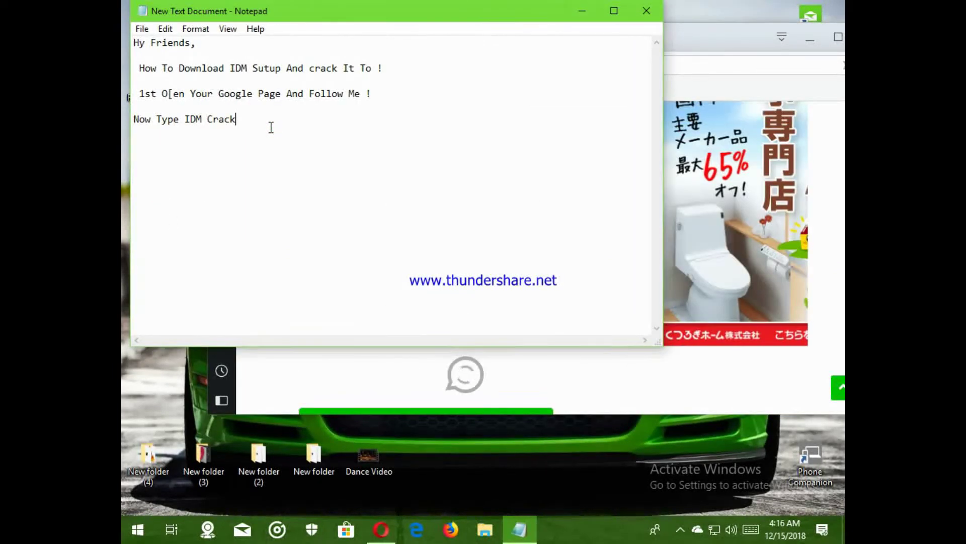
pyautogui.press('Return')
pyautogui.press('Return')
pyautogui.write('Now Download I')
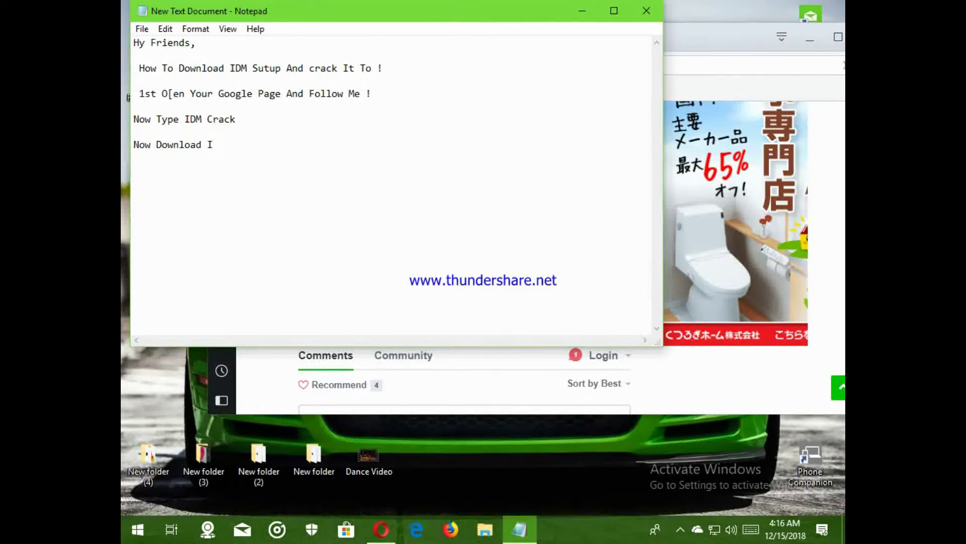
pyautogui.write('t ,')
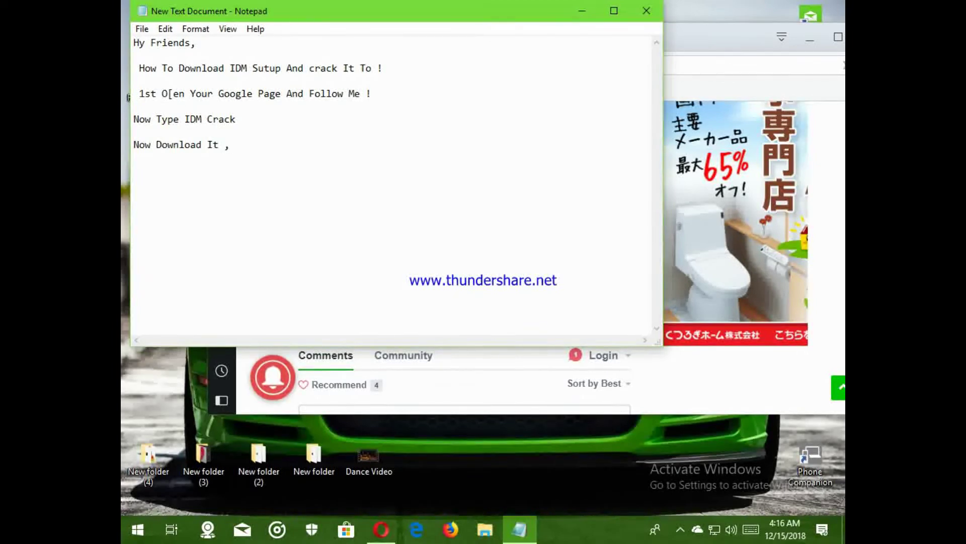
# Download the IDM CRACK archive from the Hack Smile page and show the browser's full downloads list
pyautogui.click(691, 45)
pyautogui.click(461, 234)
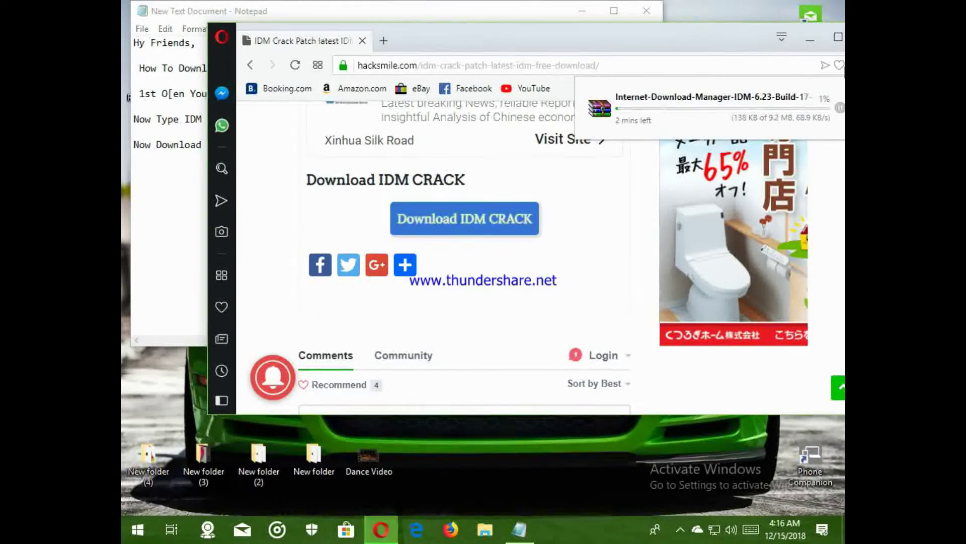
pyautogui.moveTo(724, 46); pyautogui.dragTo(676, 46)
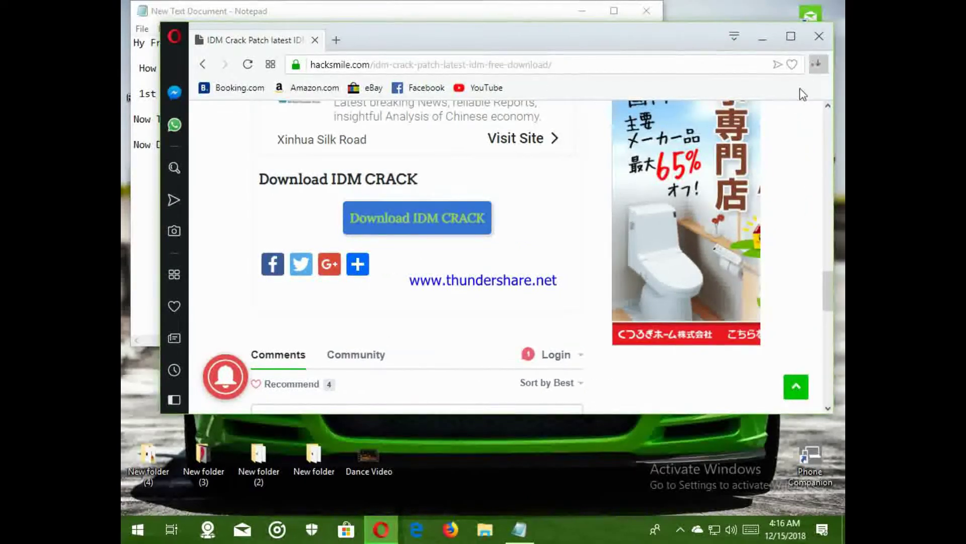
pyautogui.click(819, 63)
pyautogui.click(773, 159)
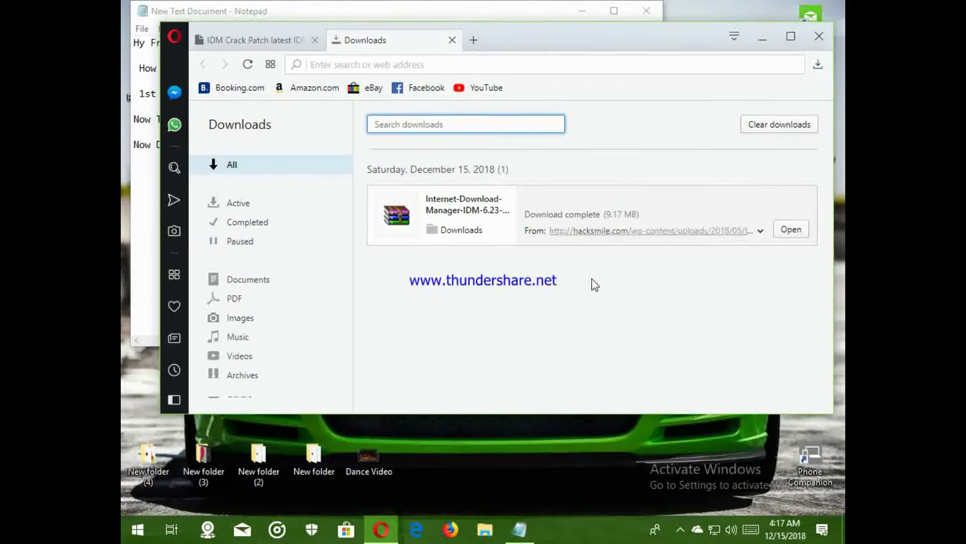
# Add the line "01 Open Zip" to the note and open the downloaded Internet Download Manager archive
pyautogui.click(459, 4)
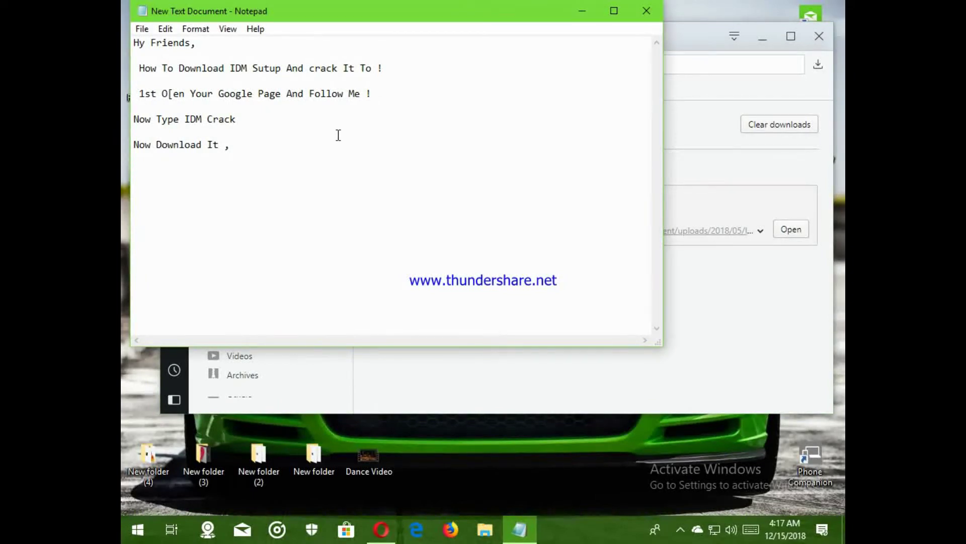
pyautogui.write('01 Open')
pyautogui.write('Z')
pyautogui.click(791, 280)
pyautogui.click(788, 232)
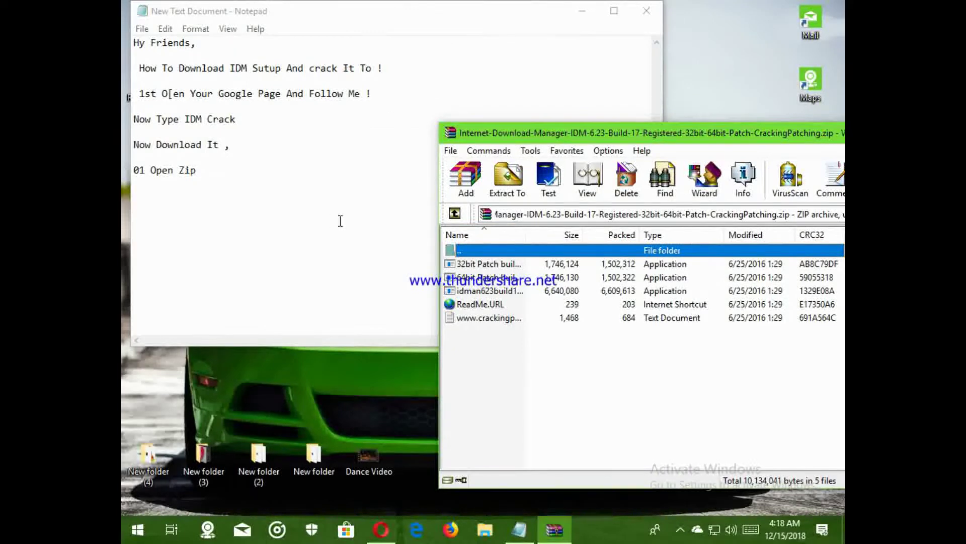
# End the zip line in the note with a comma, add "02 Setup idmam623build17", and start a line numbered "03"
pyautogui.click(331, 220)
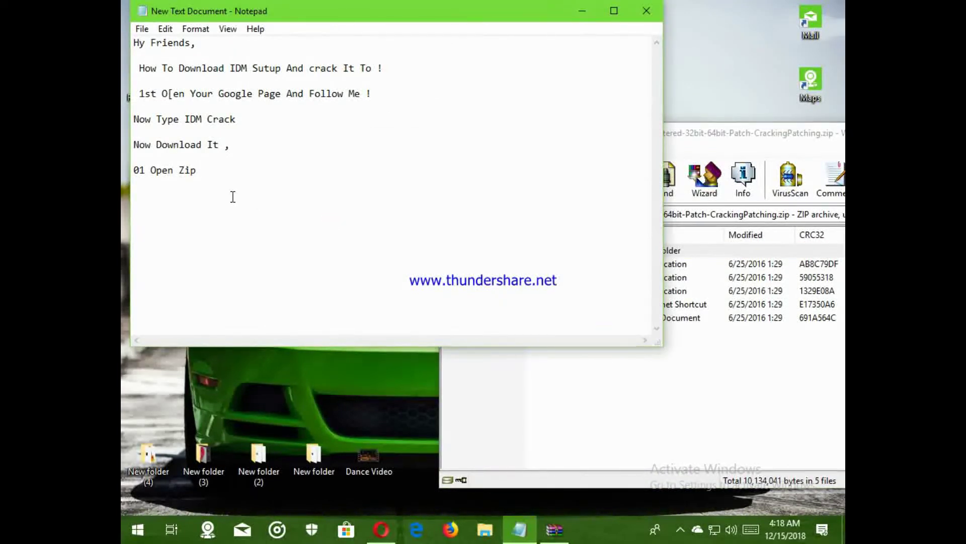
pyautogui.write(',')
pyautogui.write('02  ')
pyautogui.write('S')
pyautogui.write('etup')
pyautogui.write(' id')
pyautogui.write('mam6')
pyautogui.write('23')
pyautogui.write('bui')
pyautogui.write('l')
pyautogui.write('d')
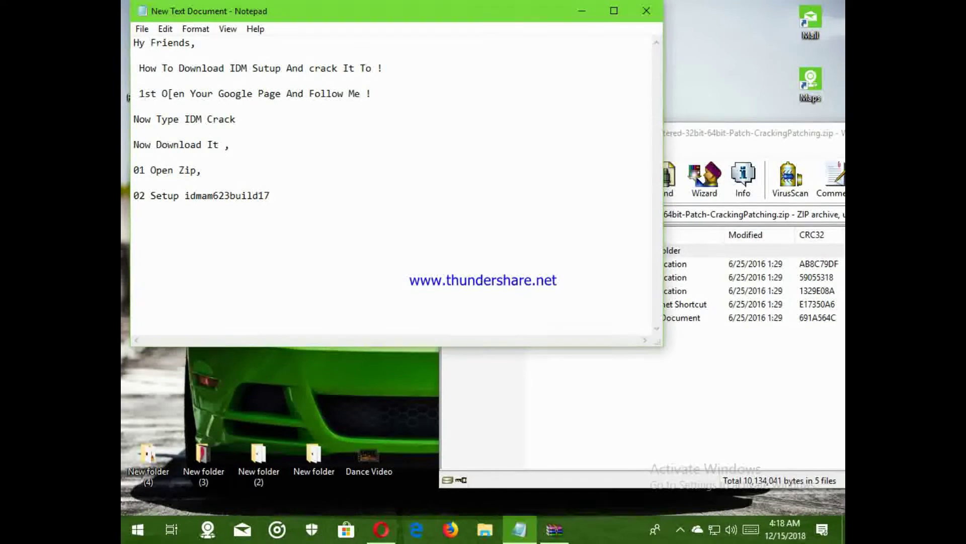
pyautogui.write('17')
pyautogui.press('Return')
pyautogui.write('03')
# Run the idman623build17 installer from the archive and complete the Internet Download Manager installation wizard
pyautogui.click(527, 442)
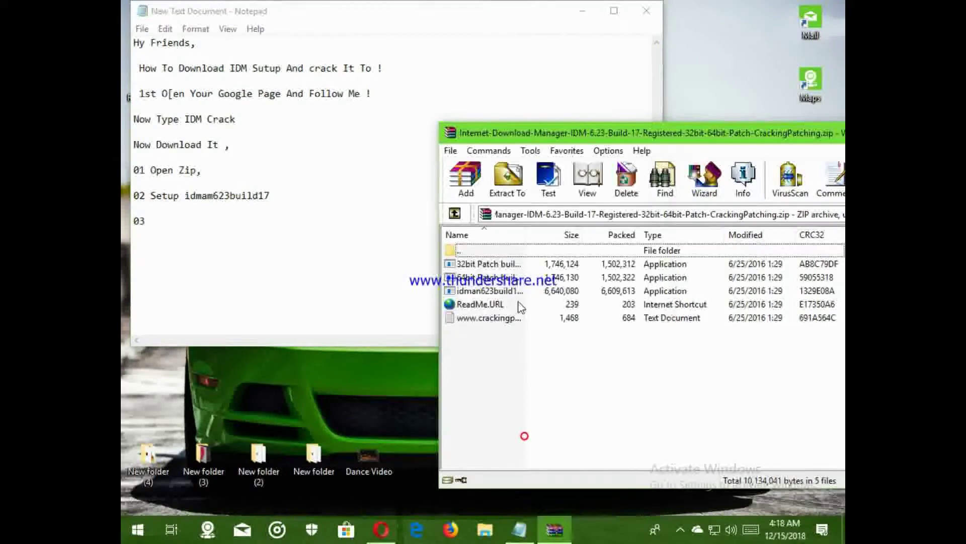
pyautogui.doubleClick(513, 291)
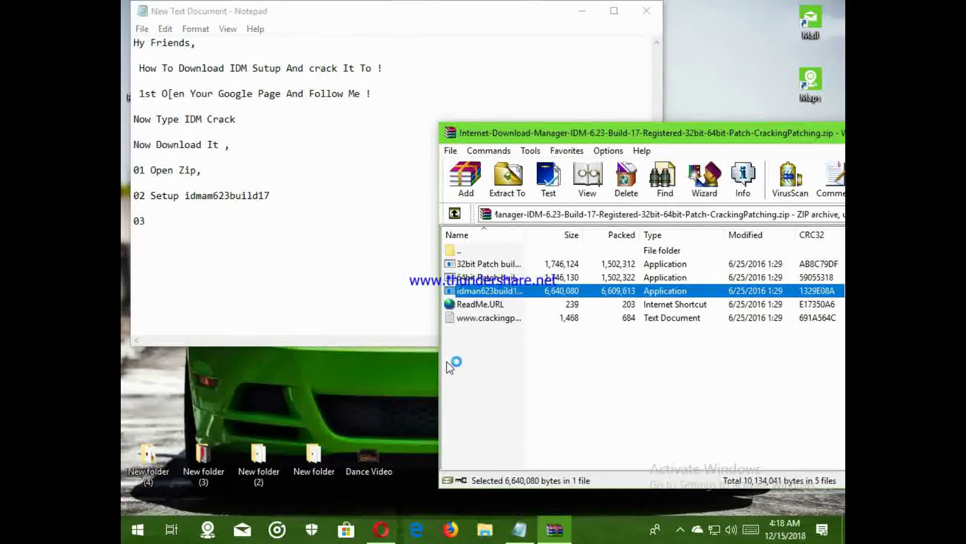
pyautogui.press('Return')
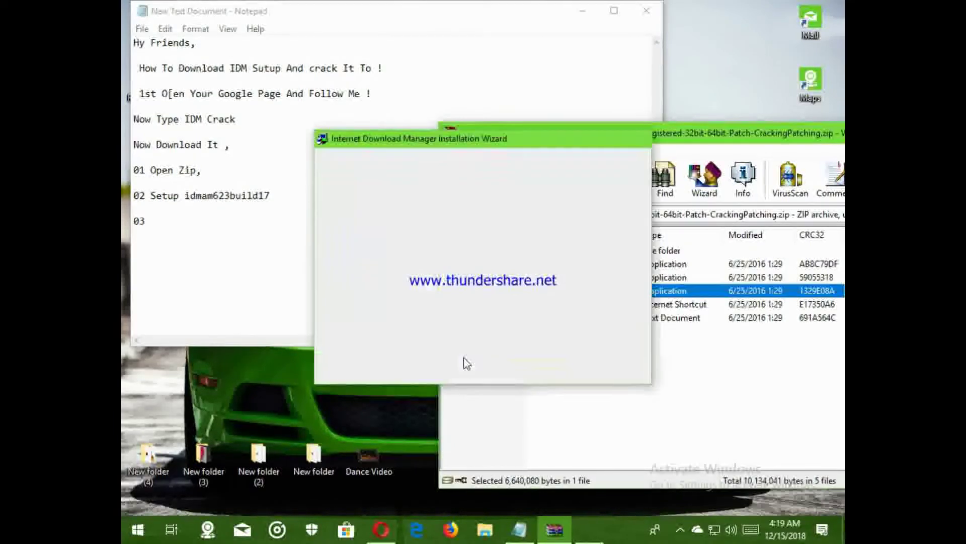
pyautogui.click(527, 367)
pyautogui.click(527, 368)
pyautogui.click(527, 367)
pyautogui.click(527, 367)
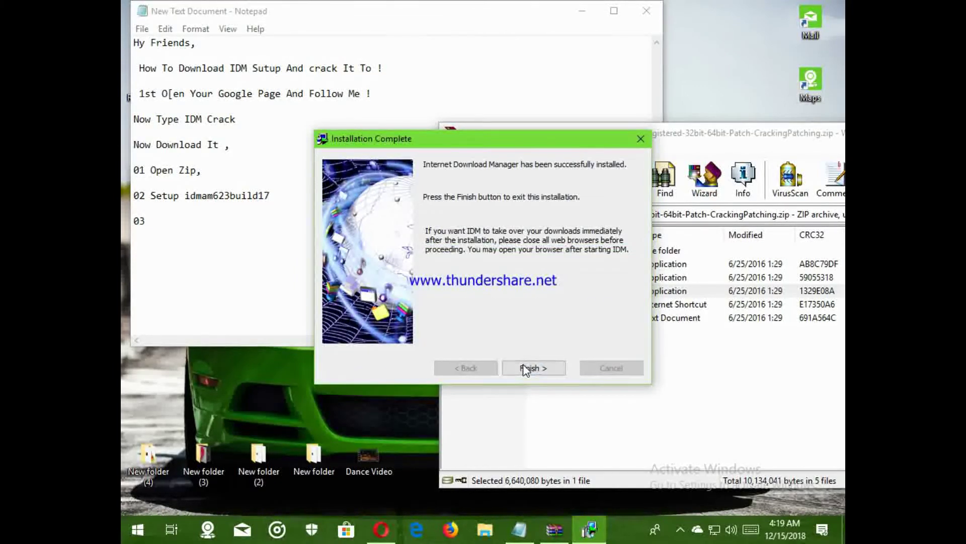
pyautogui.click(523, 368)
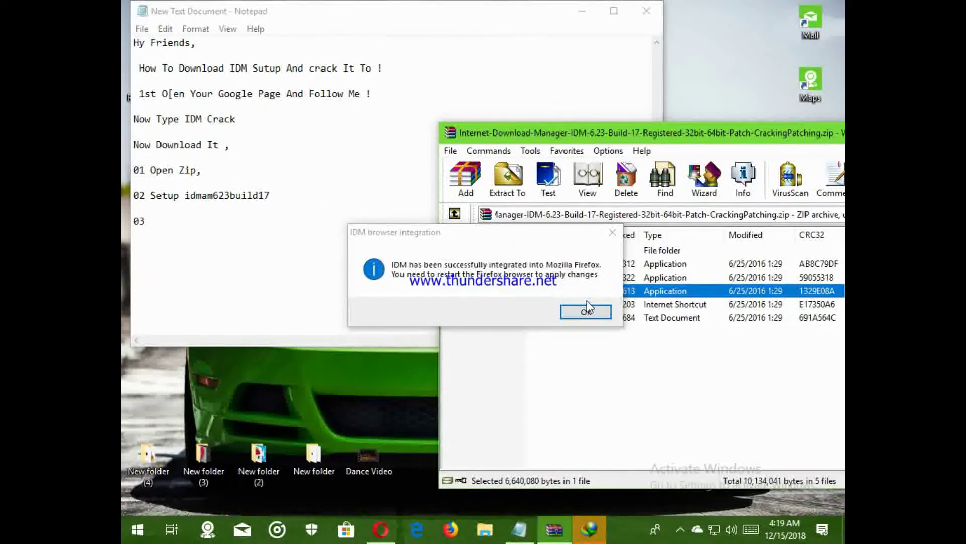
# Dismiss the Firefox integration and serial number messages, cancel the IDM registration form, and return to the note
pyautogui.click(586, 310)
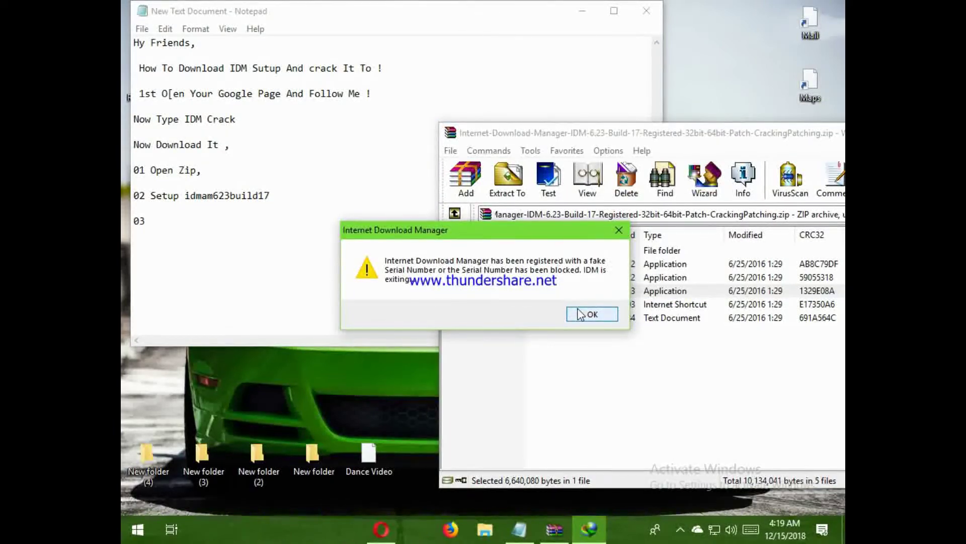
pyautogui.click(581, 314)
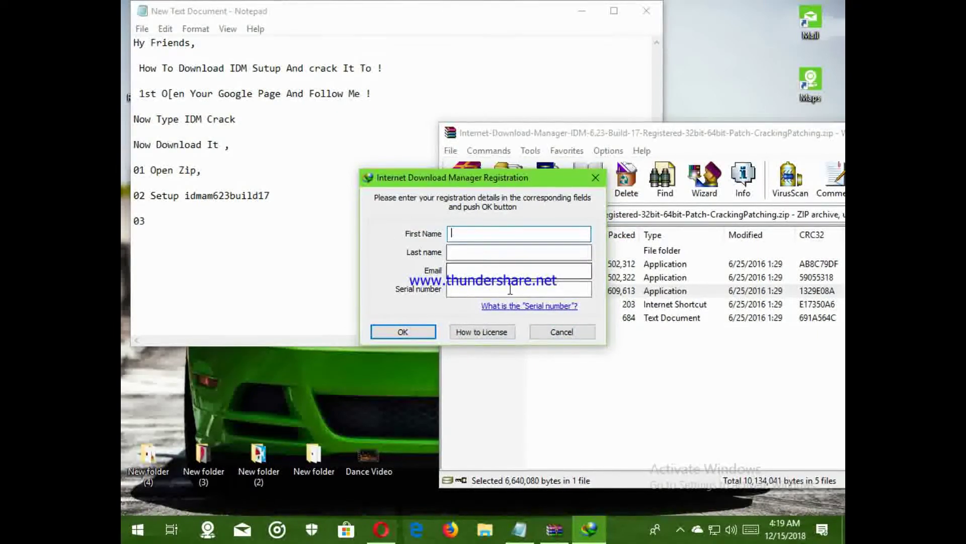
pyautogui.click(560, 332)
pyautogui.click(341, 280)
pyautogui.click(340, 280)
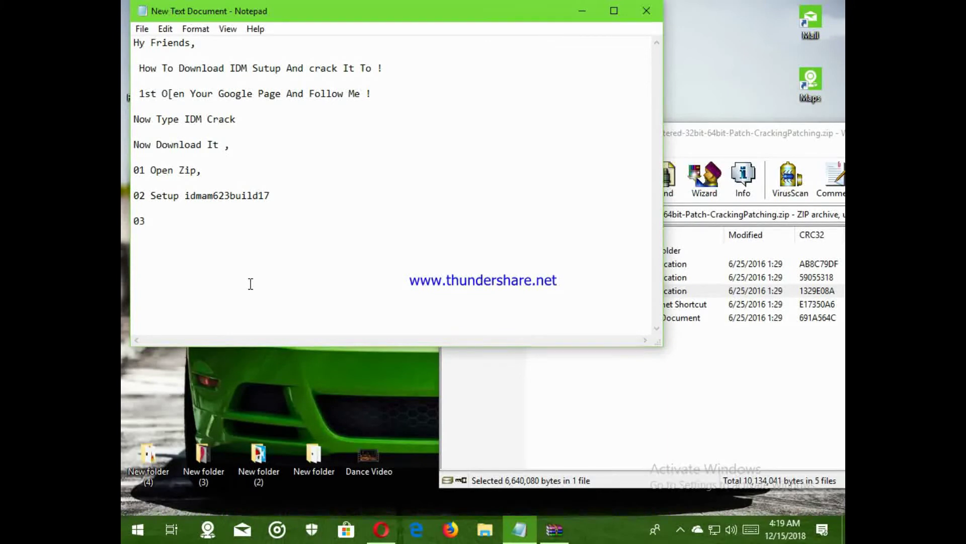
# Complete line 03 of the note with the text "Setup 32bit patch build 17"
pyautogui.write('SSetup 32bit')
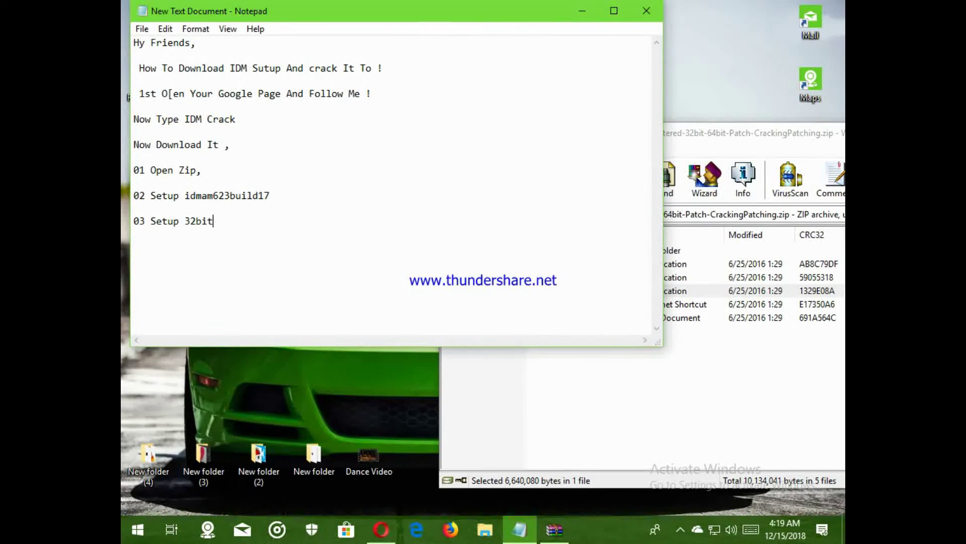
pyautogui.write(' pach')
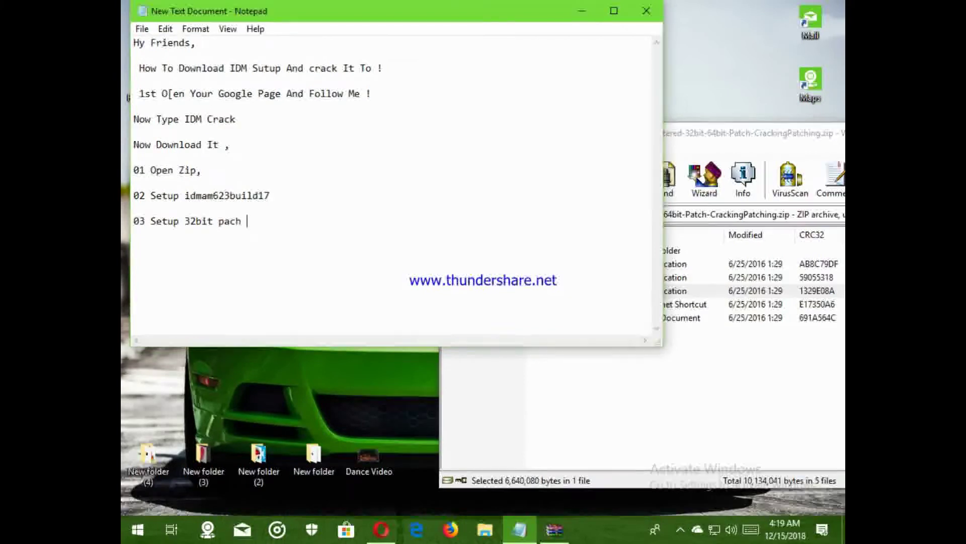
pyautogui.press('BackSpace')
pyautogui.press('BackSpace')
pyautogui.write('uild 17')
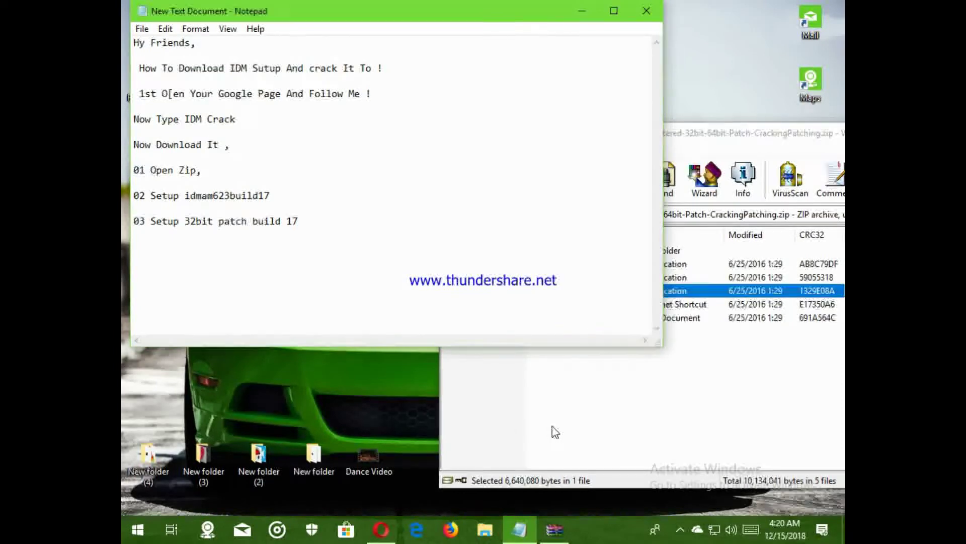
# Launch the 32bit Patch build 17 program from the archive and close the archive window
pyautogui.click(552, 426)
pyautogui.moveTo(503, 277); pyautogui.dragTo(487, 264)
pyautogui.doubleClick(487, 263)
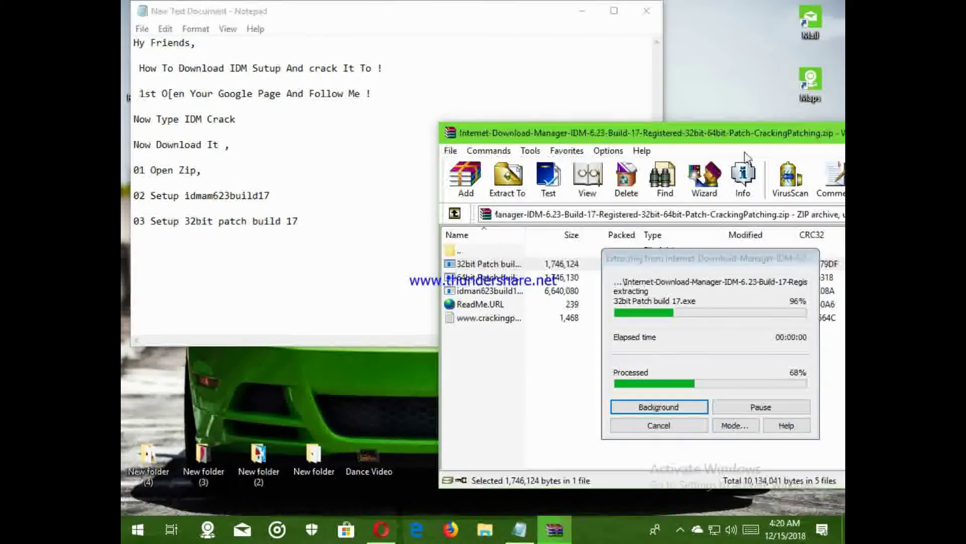
pyautogui.moveTo(753, 134); pyautogui.dragTo(600, 153)
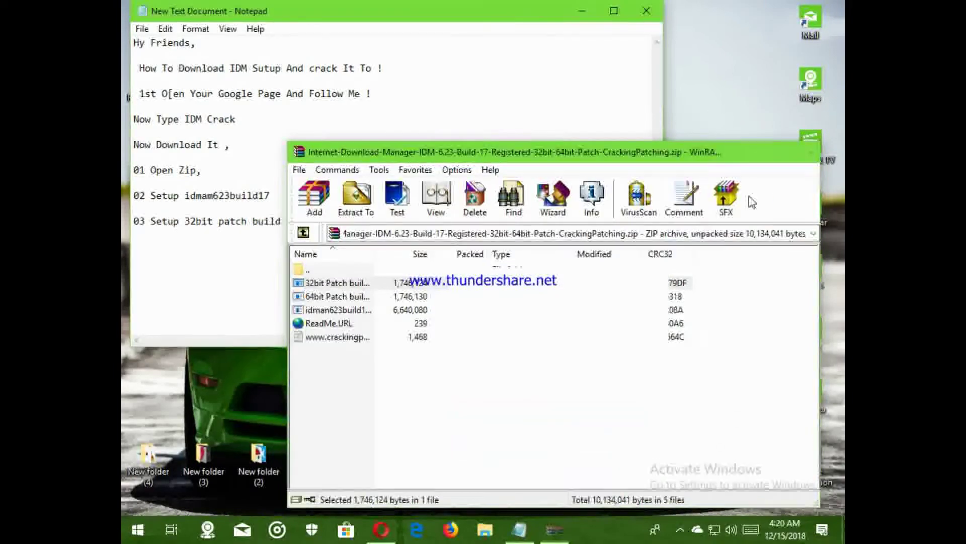
pyautogui.hotkey('alt', 'F4')
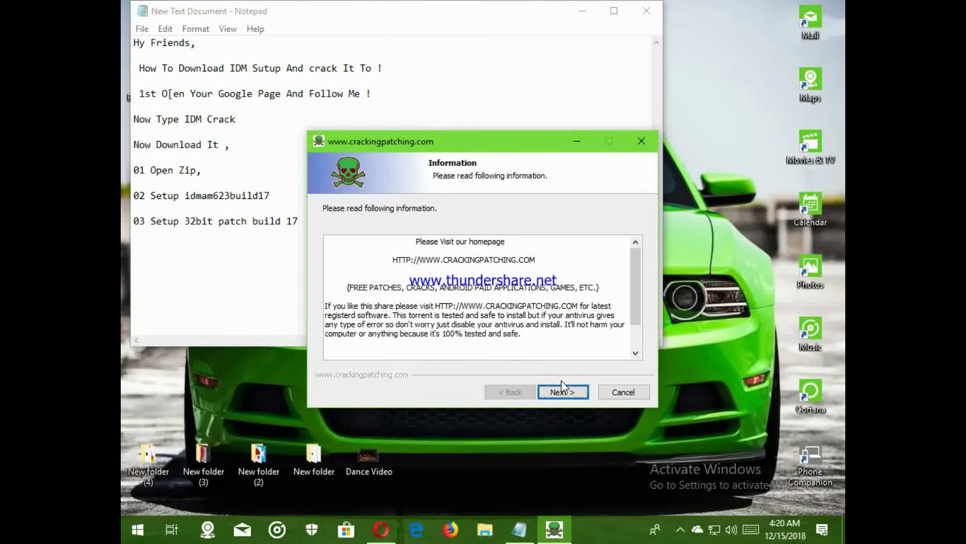
# Complete the IDM Patch setup wizard with the option to visit the product web site turned off
pyautogui.click(563, 386)
pyautogui.click(564, 391)
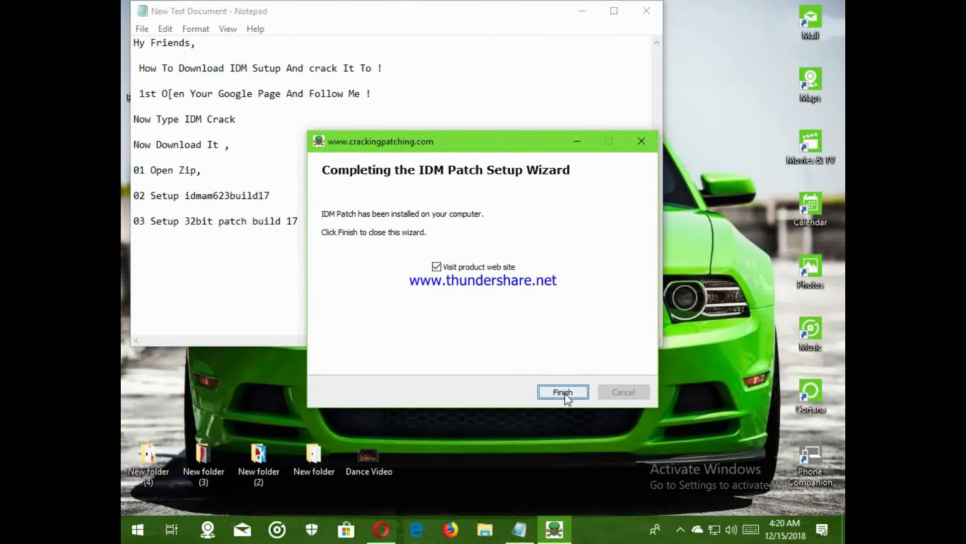
pyautogui.click(456, 266)
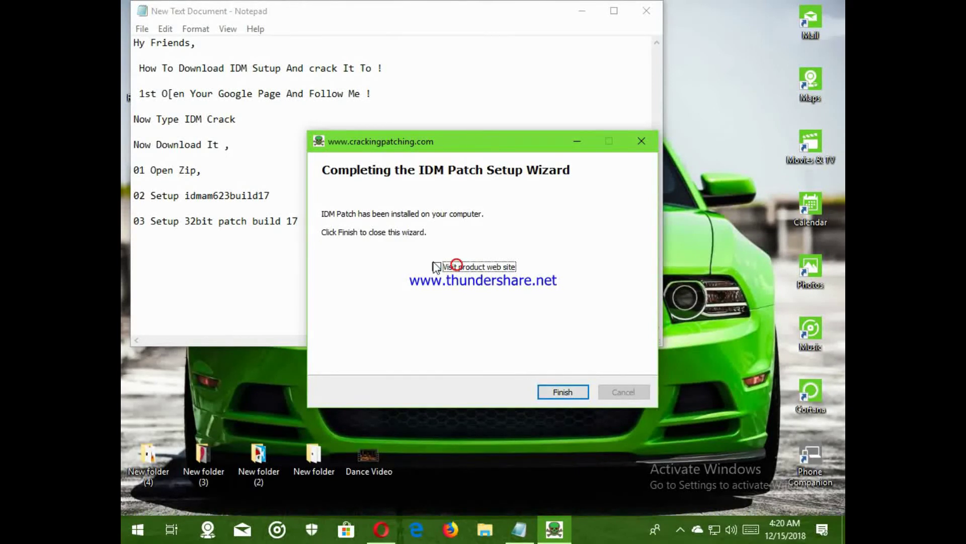
pyautogui.click(563, 393)
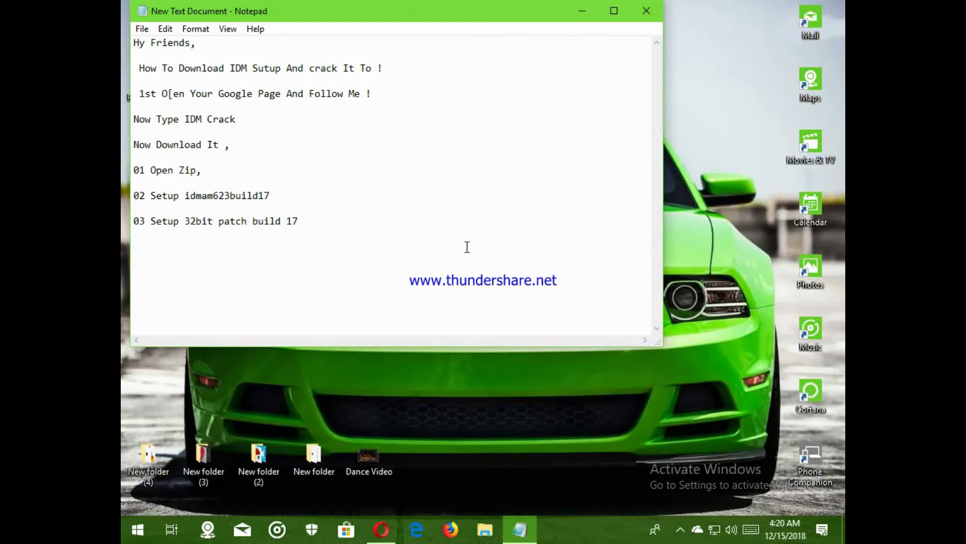
# Add the line "04 Open It And Enjoy It !" to the end of the note
pyautogui.press('Return')
pyautogui.write('04 Open It And Enjoy')
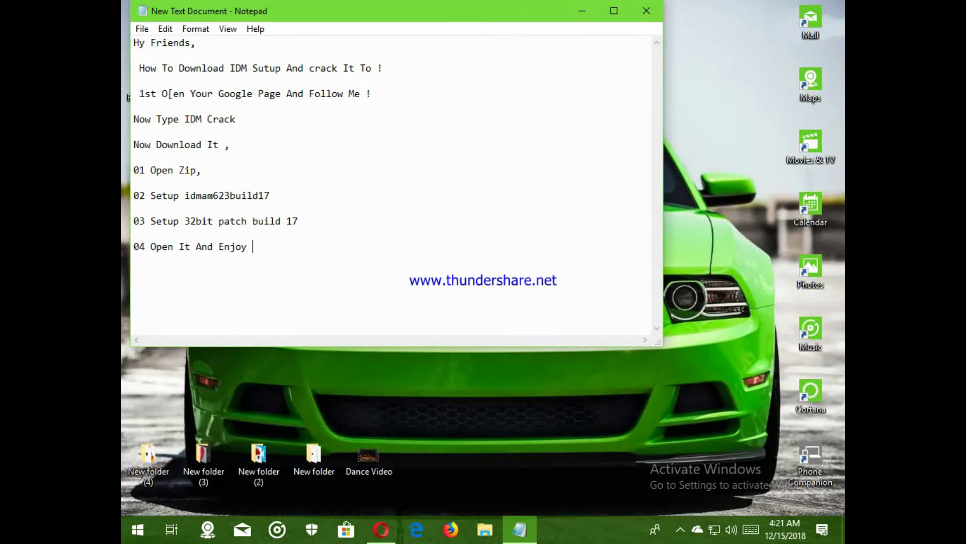
pyautogui.write('t !')
# Move the note aside to open Internet Download Manager, dismiss its Tip of the Day, and close both the program and the note
pyautogui.moveTo(285, 15); pyautogui.dragTo(414, 39)
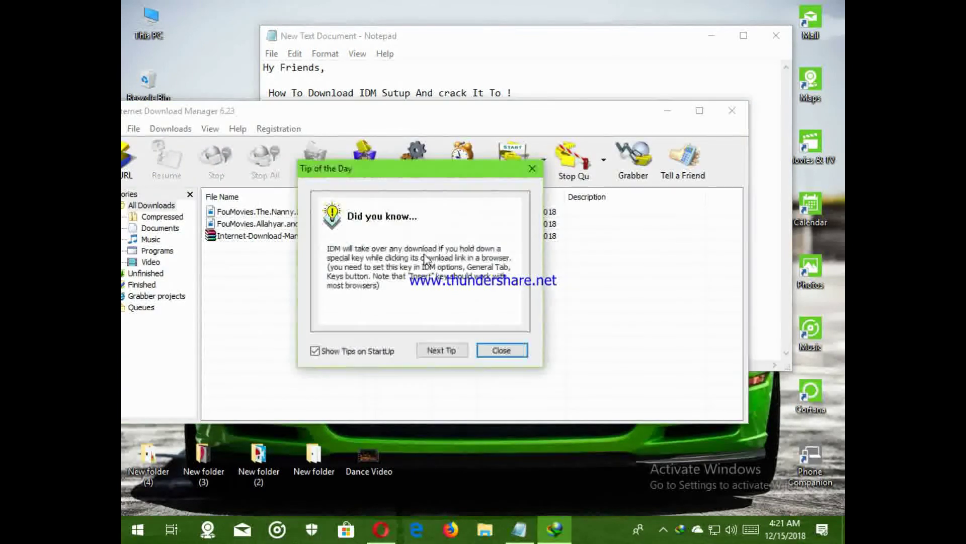
pyautogui.click(502, 350)
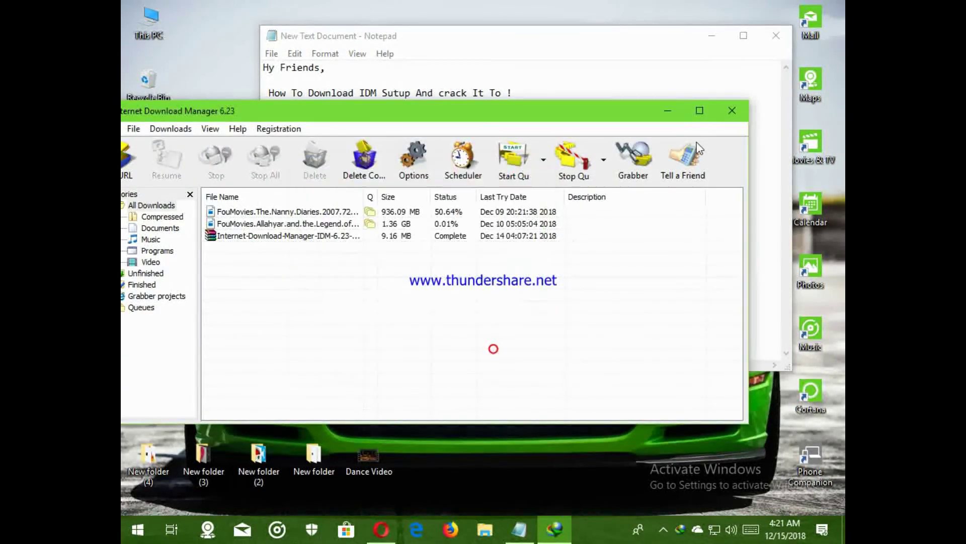
pyautogui.click(732, 110)
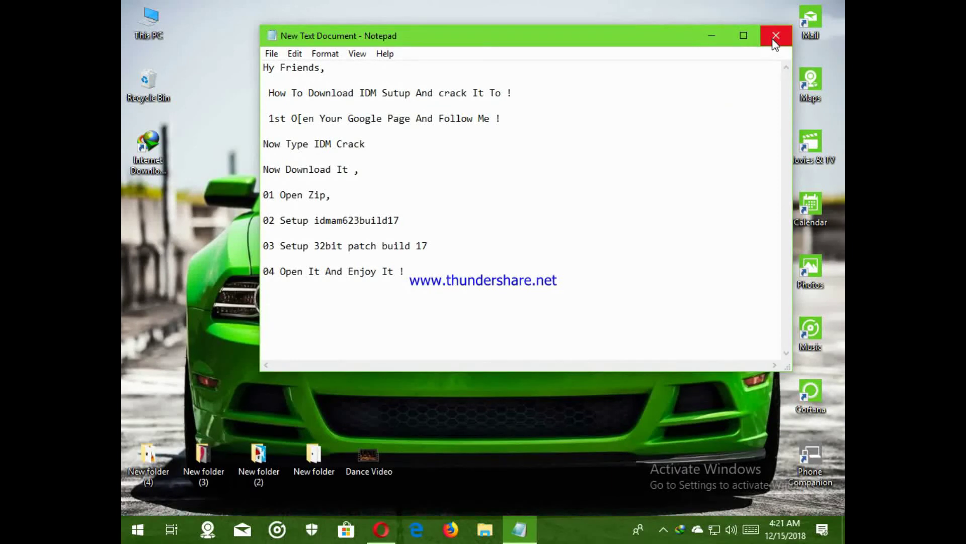
pyautogui.click(775, 36)
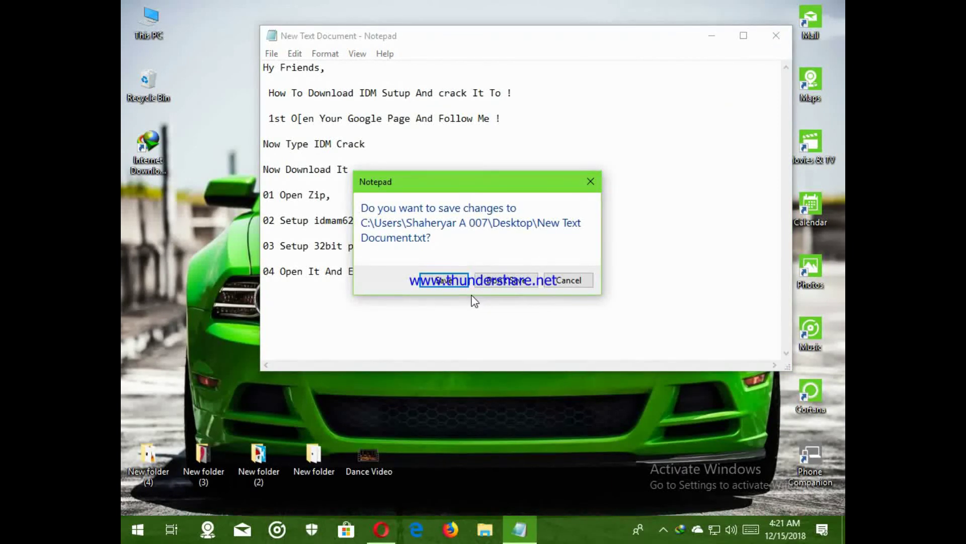